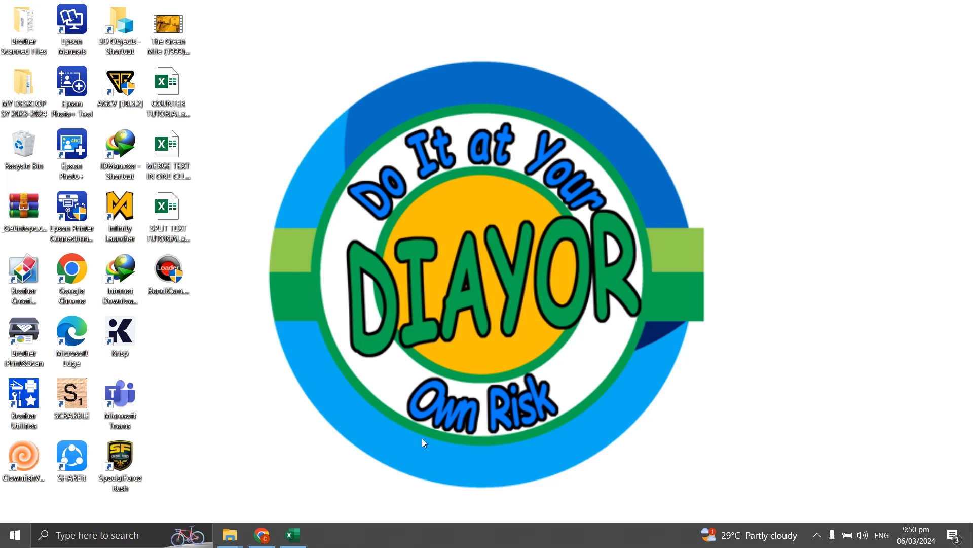
Switch to the COUNTER TUTORIAL workbook in Excel and enter the headers GRADE in A1 and ROUNDED NUMBERS in B1
{"action": "left_click", "coordinate": [293, 535]}
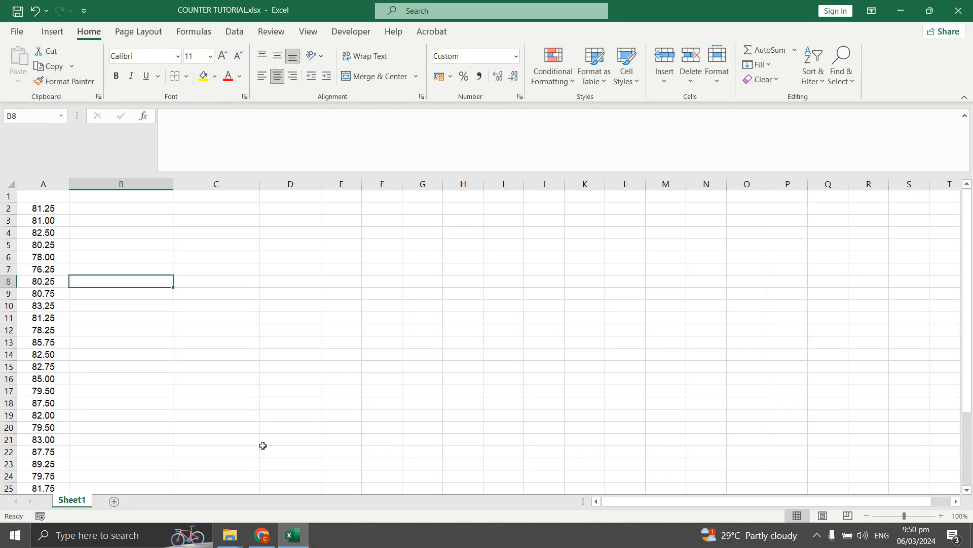
{"action": "left_click", "coordinate": [50, 208]}
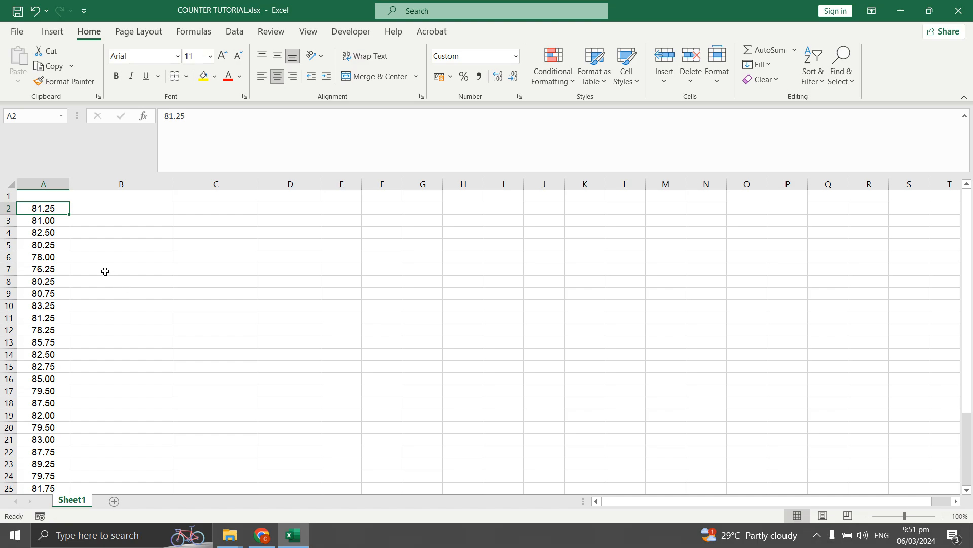
{"action": "left_click", "coordinate": [57, 197]}
{"action": "type", "text": "G"}
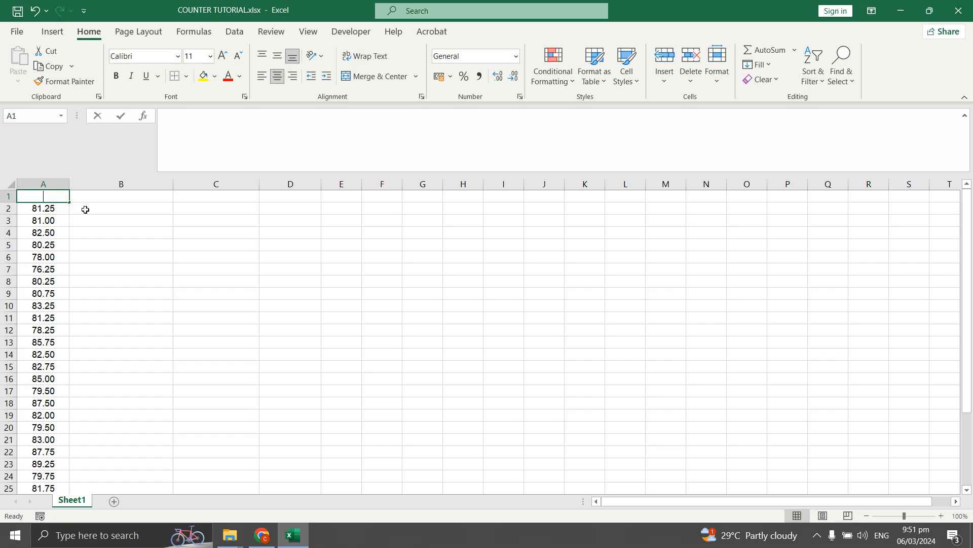
{"action": "type", "text": "RADE"}
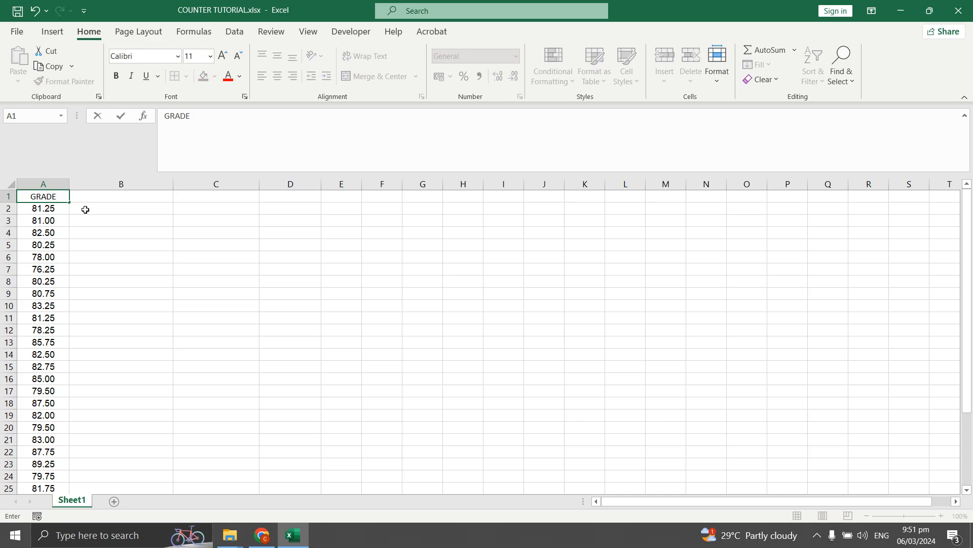
{"action": "key", "text": "Tab"}
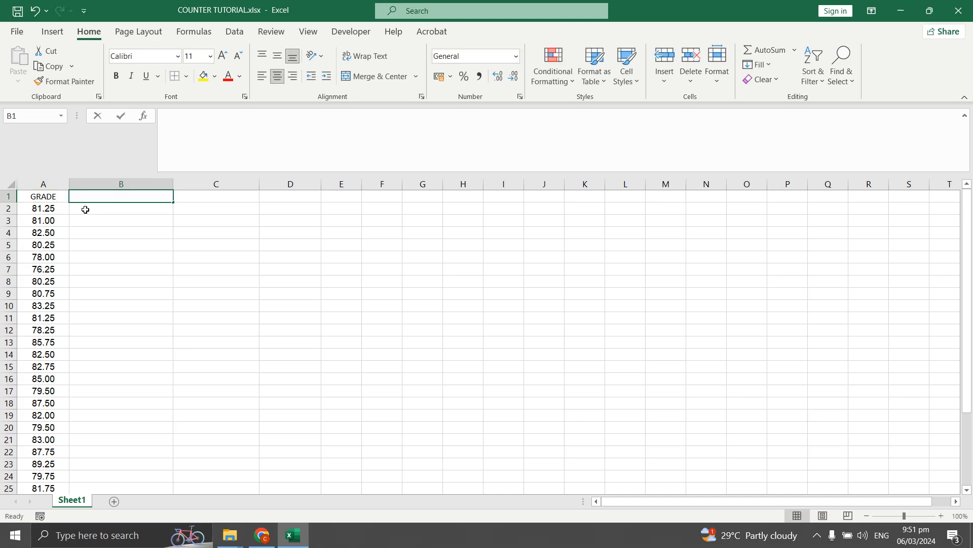
{"action": "type", "text": "ROUNDED "}
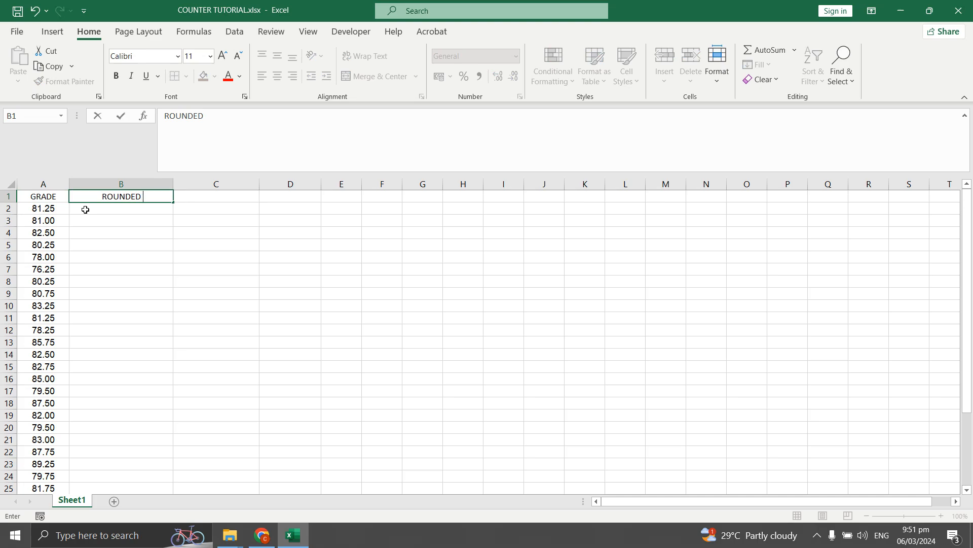
{"action": "type", "text": "NUMBERS"}
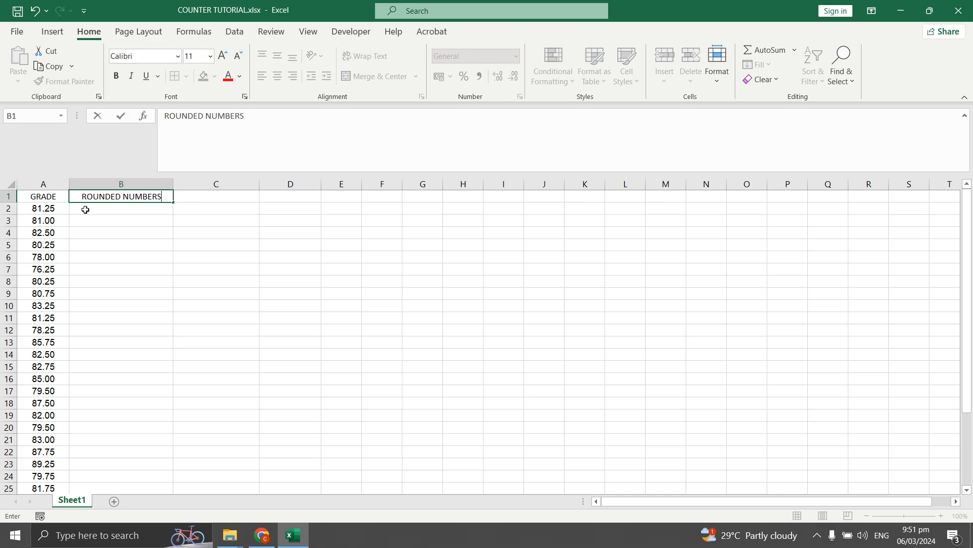
Enter the formula =ROUND(A2,0) in B2 to round the first grade to a whole number
{"action": "left_click", "coordinate": [85, 209]}
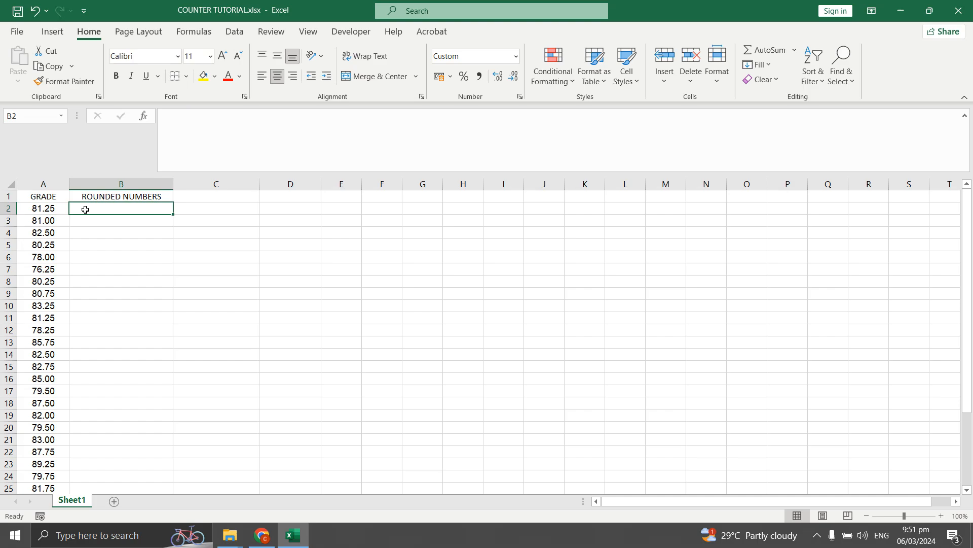
{"action": "type", "text": "="}
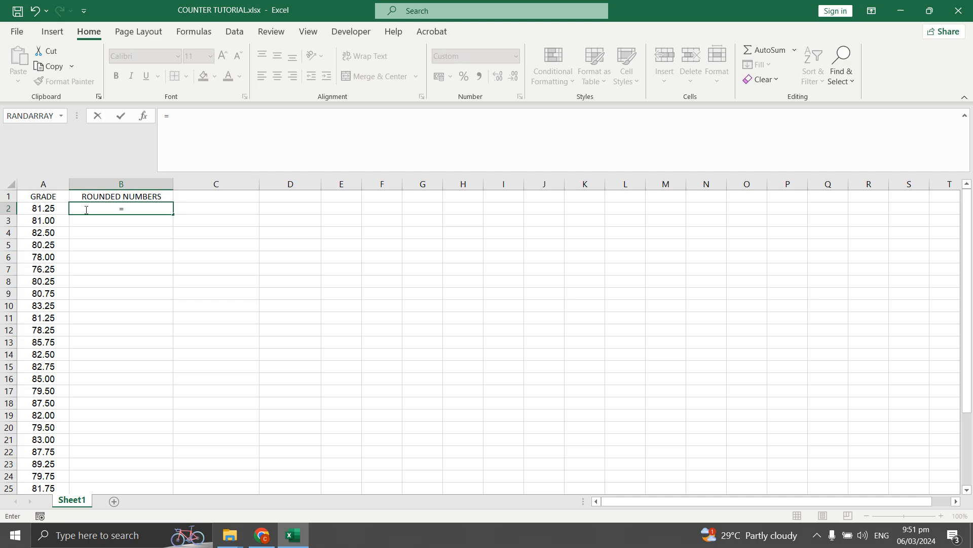
{"action": "type", "text": "ROUND"}
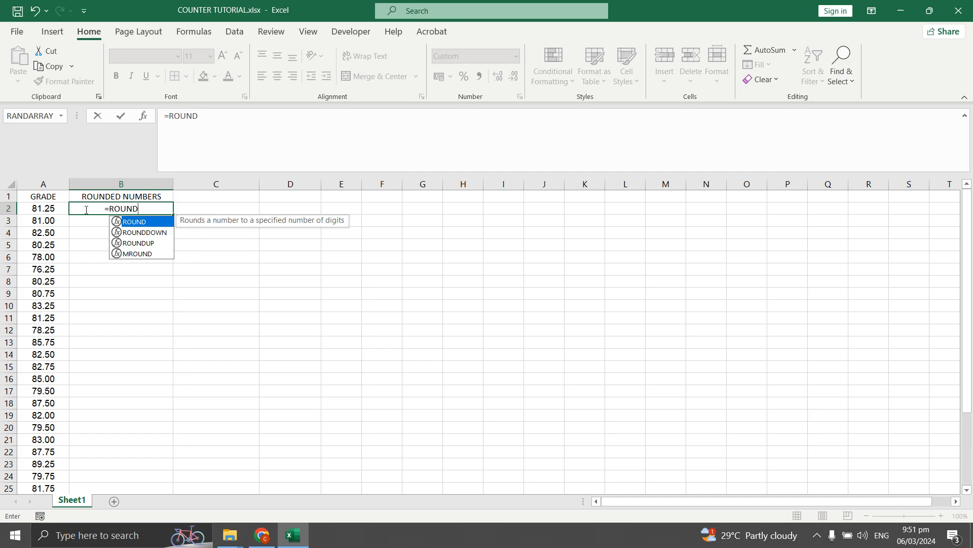
{"action": "type", "text": "("}
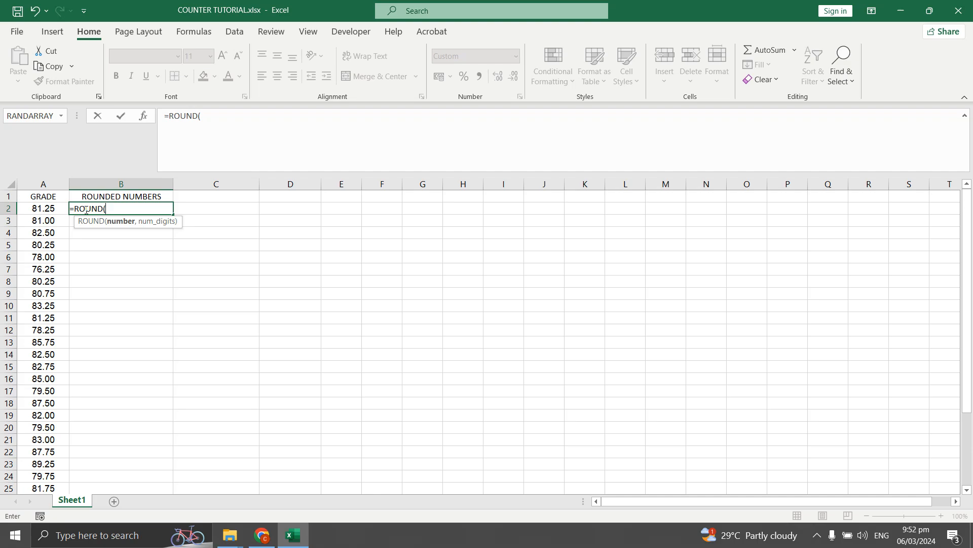
{"action": "left_click", "coordinate": [55, 209]}
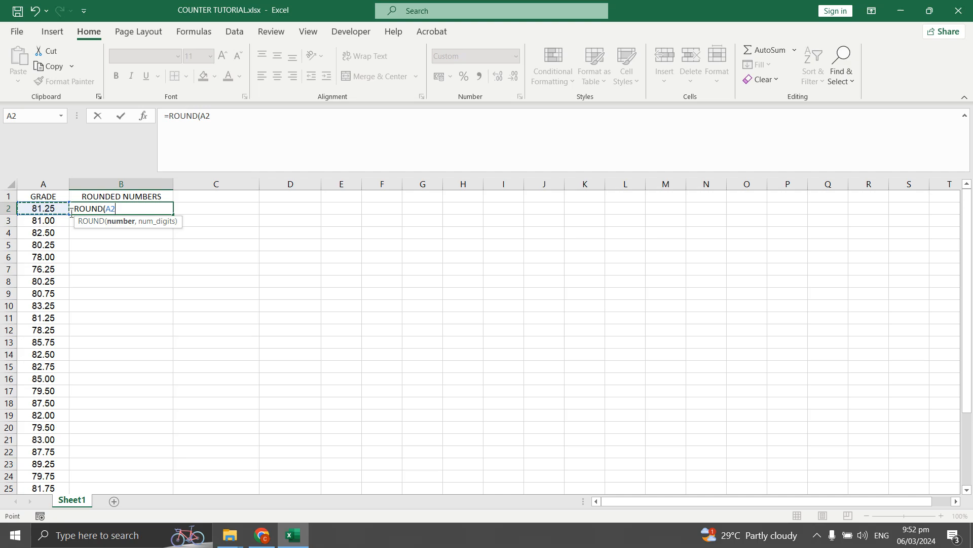
{"action": "type", "text": ","}
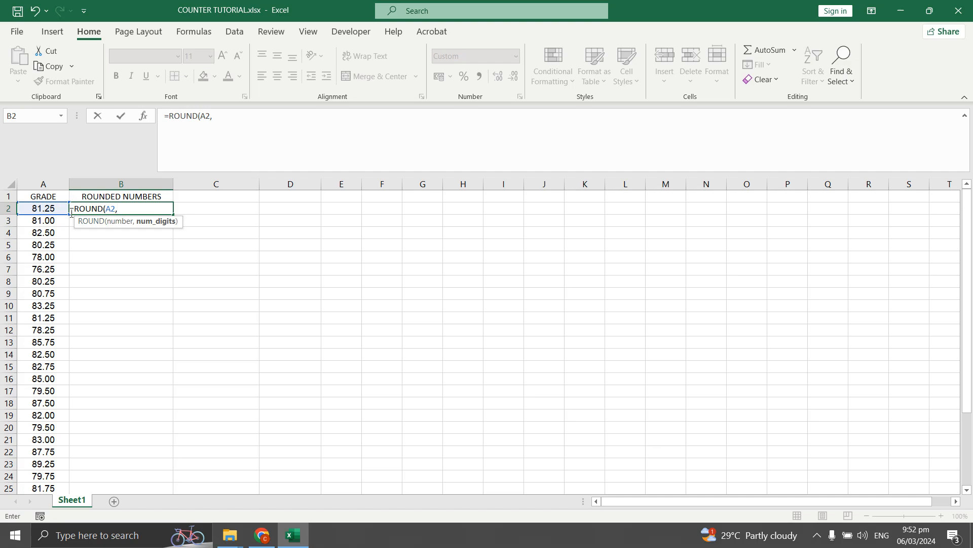
{"action": "type", "text": "0"}
{"action": "key", "text": "Return"}
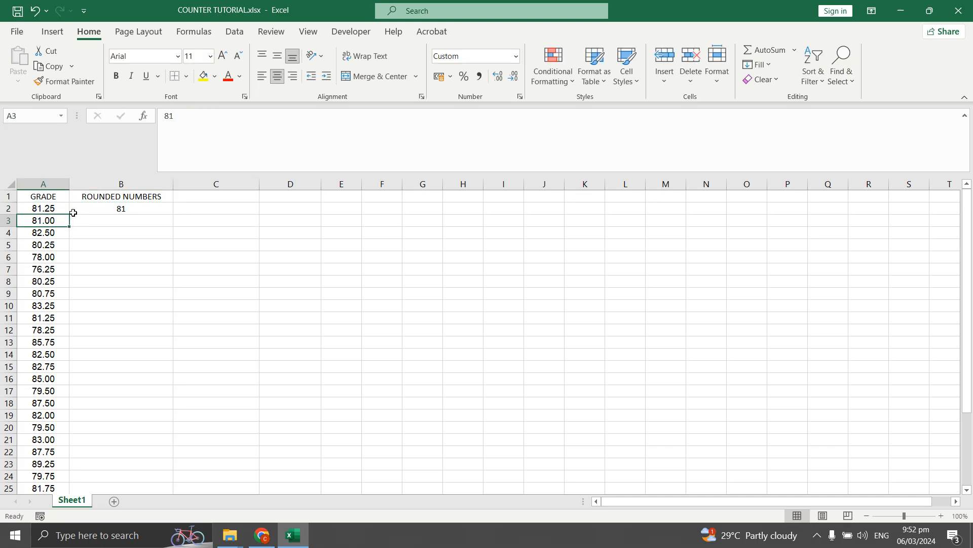
Copy the rounding formula from B2 down alongside all the grades and check the rounded result in row 13
{"action": "left_click", "coordinate": [107, 209]}
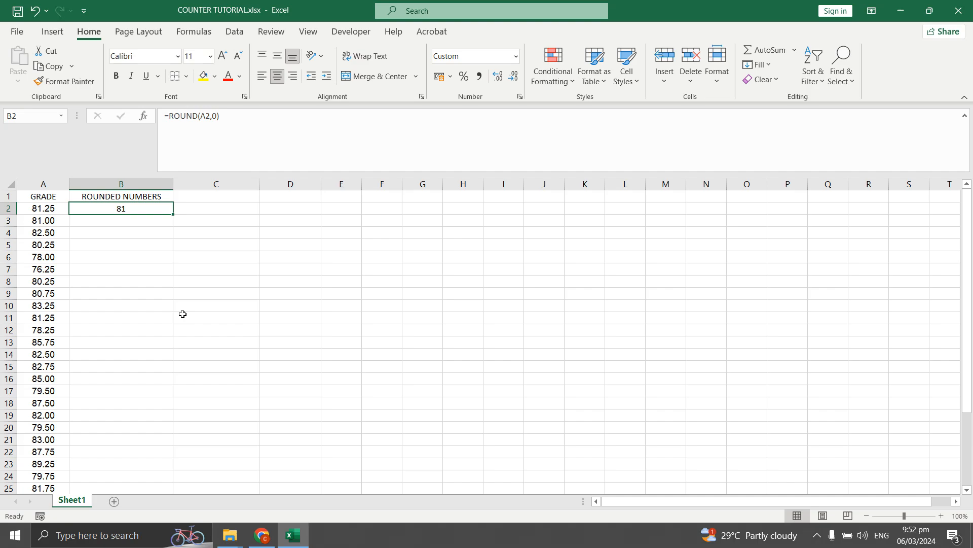
{"action": "double_click", "coordinate": [174, 215]}
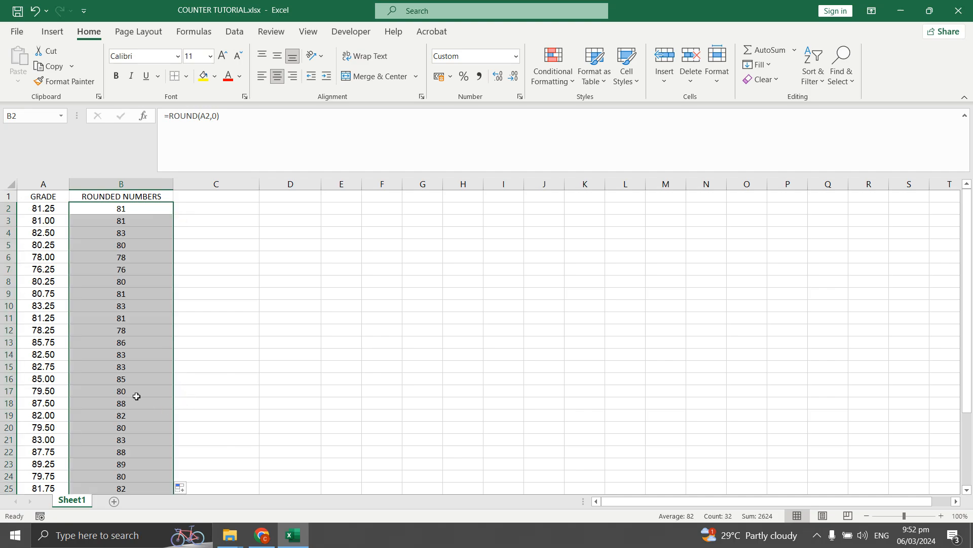
{"action": "scroll", "coordinate": [134, 411], "scroll_direction": "down", "scroll_amount": 5}
{"action": "scroll", "coordinate": [134, 413], "scroll_direction": "up", "scroll_amount": 5}
{"action": "left_click", "coordinate": [54, 344]}
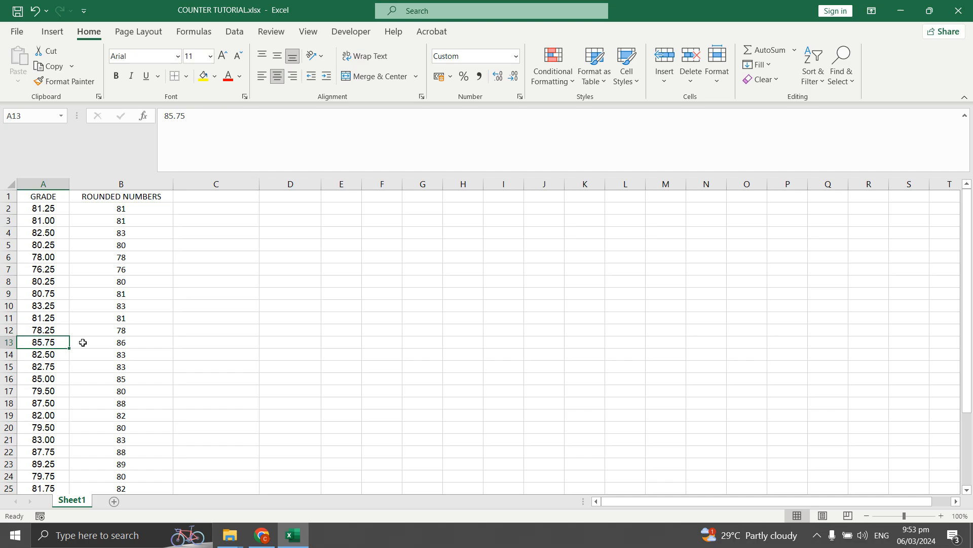
{"action": "left_click", "coordinate": [111, 344]}
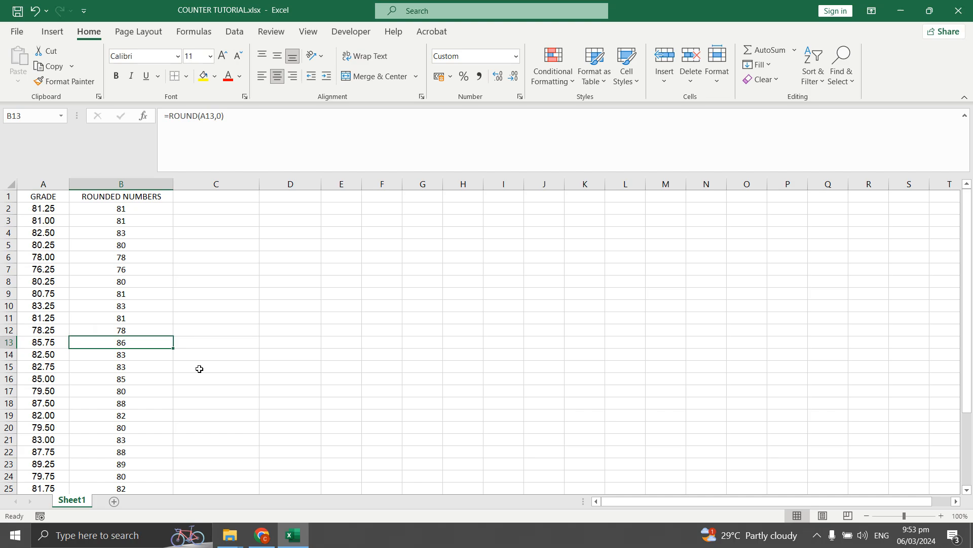
Add the header GRADE REFERENCE in D1 and widen column D to fit it
{"action": "left_click", "coordinate": [298, 200]}
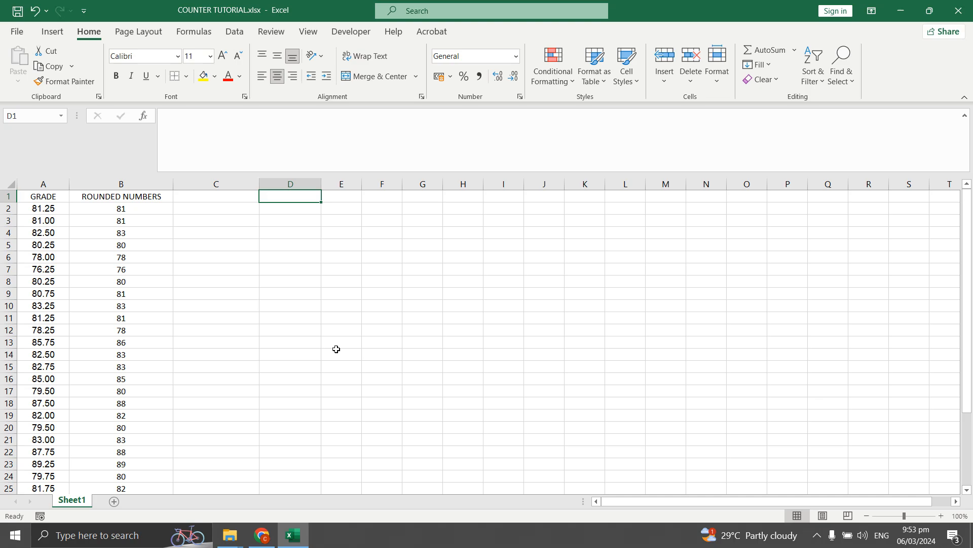
{"action": "type", "text": "GRADE REFE"}
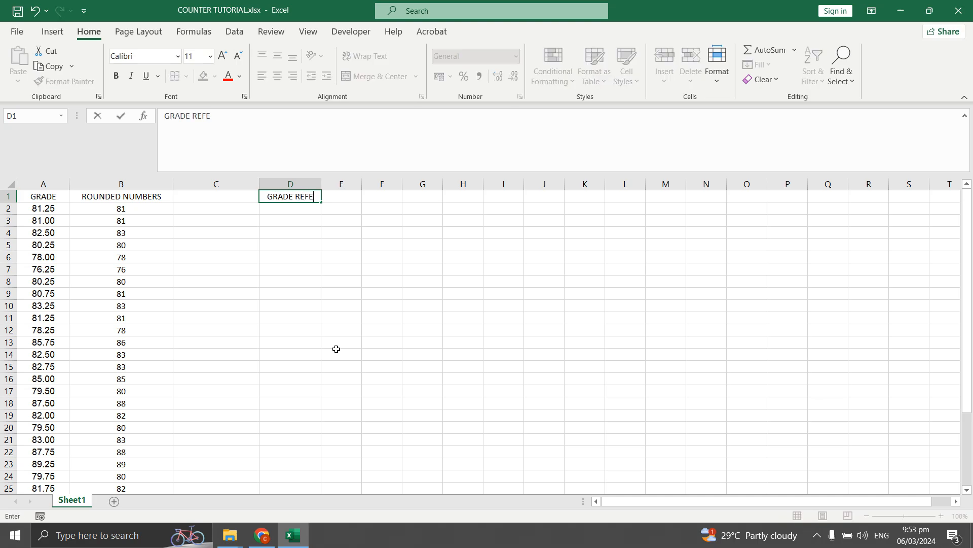
{"action": "type", "text": "RENCE"}
{"action": "key", "text": "Return"}
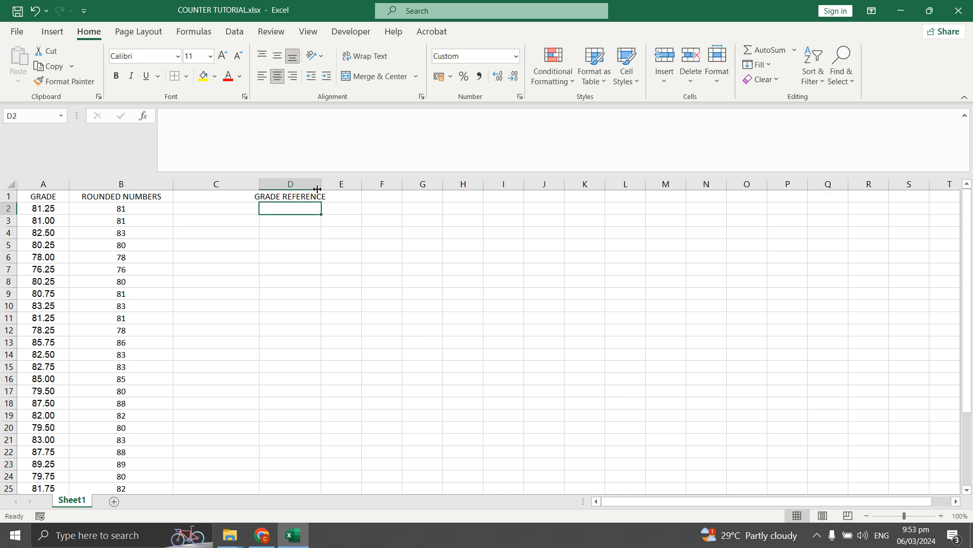
{"action": "left_click_drag", "start_coordinate": [317, 189], "coordinate": [337, 188]}
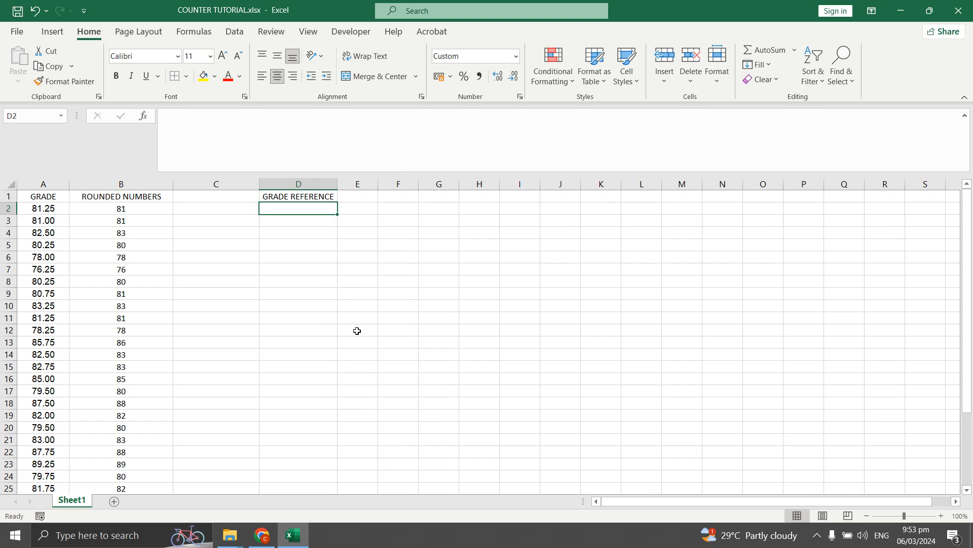
Fill D2:D27 with a descending series of grades, starting with 100 and 99 and ending at 75
{"action": "type", "text": "100"}
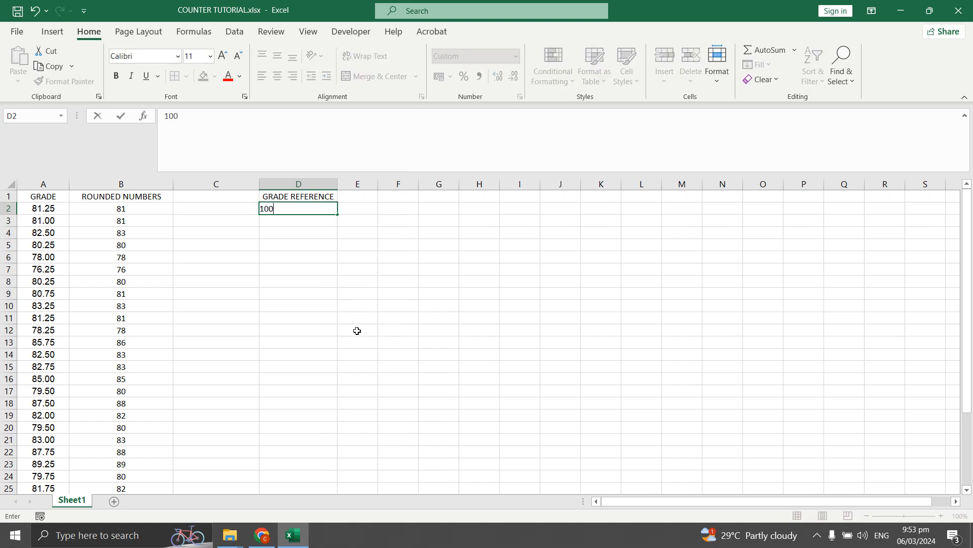
{"action": "key", "text": "Return"}
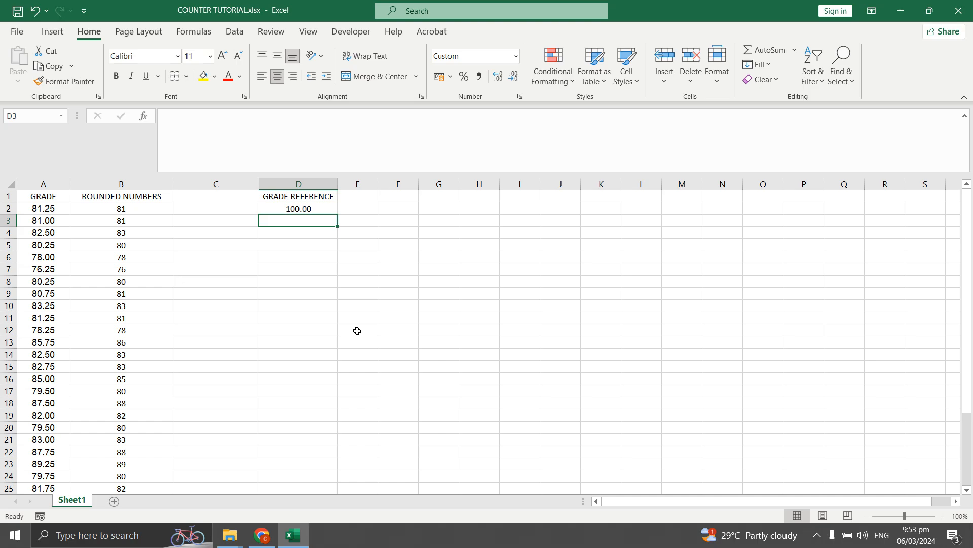
{"action": "type", "text": "99"}
{"action": "key", "text": "Return"}
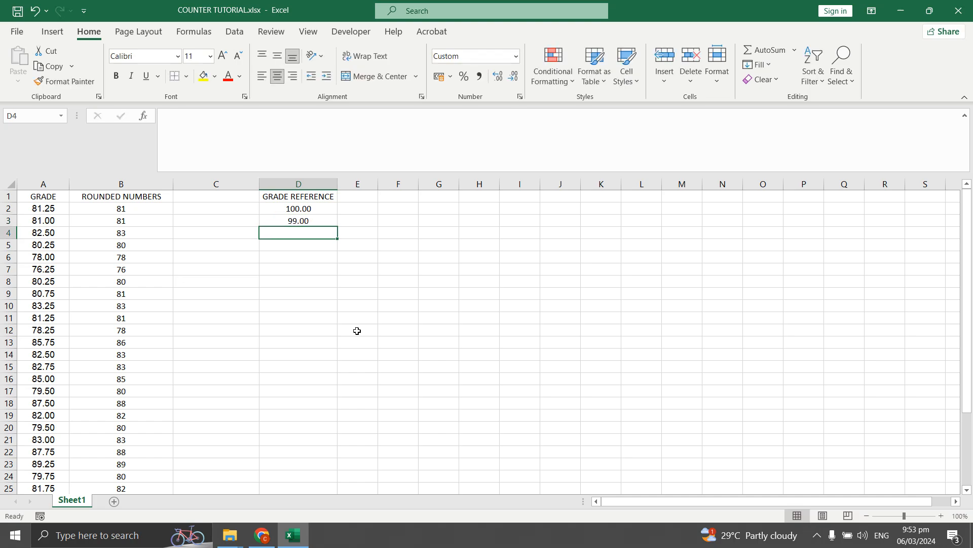
{"action": "left_click", "coordinate": [315, 210]}
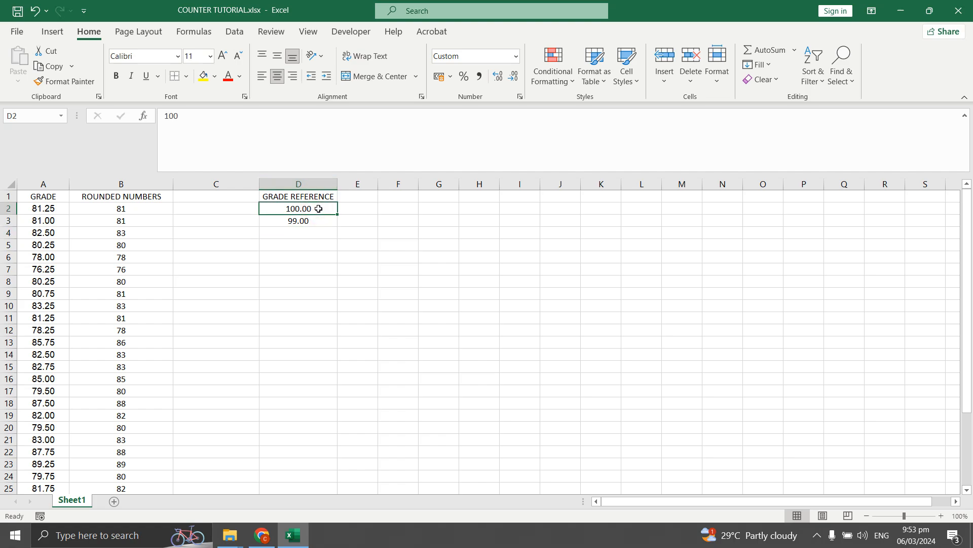
{"action": "mouse_move", "coordinate": [319, 208]}
{"action": "left_mouse_down"}
{"action": "mouse_move", "coordinate": [314, 220]}
{"action": "mouse_move", "coordinate": [337, 228]}
{"action": "mouse_move", "coordinate": [328, 259]}
{"action": "mouse_move", "coordinate": [343, 498]}
{"action": "mouse_move", "coordinate": [331, 458]}
{"action": "left_mouse_up"}
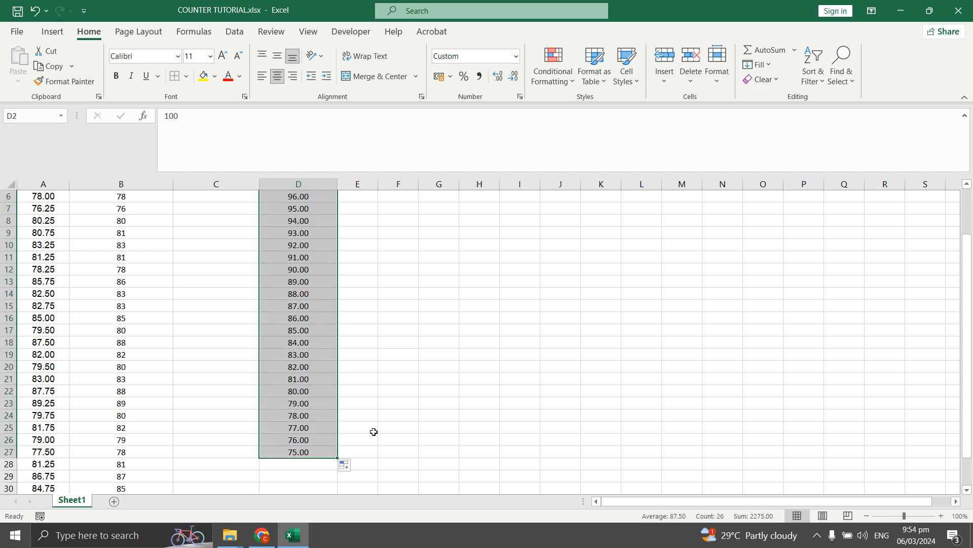
{"action": "scroll", "coordinate": [373, 430], "scroll_direction": "up", "scroll_amount": 2}
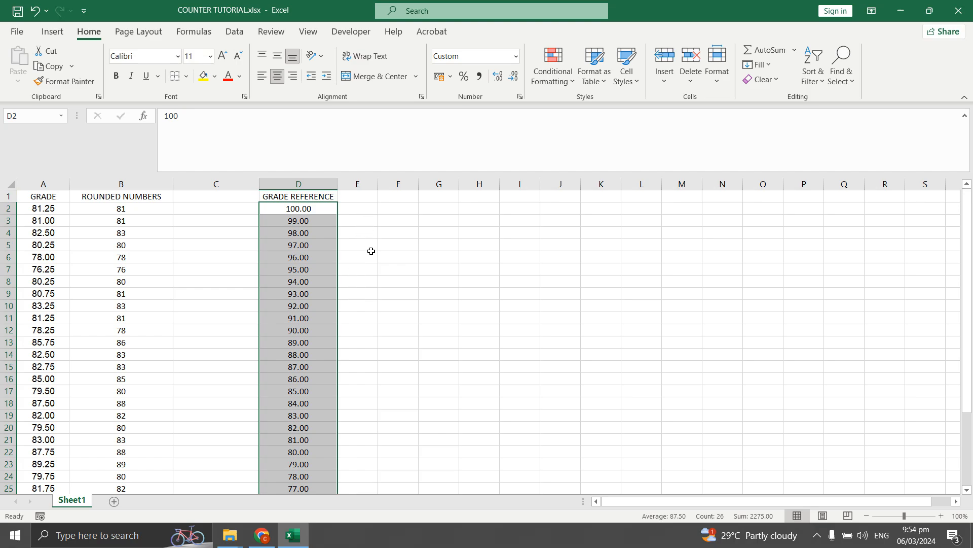
Widen column E to about twice its width and enter the header COUNTER in E1
{"action": "left_click", "coordinate": [357, 209]}
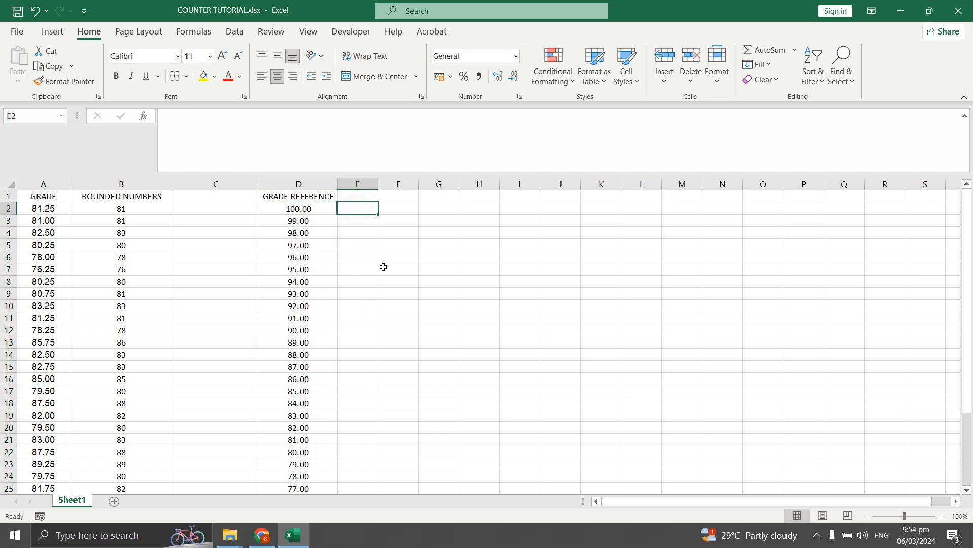
{"action": "left_click", "coordinate": [361, 197]}
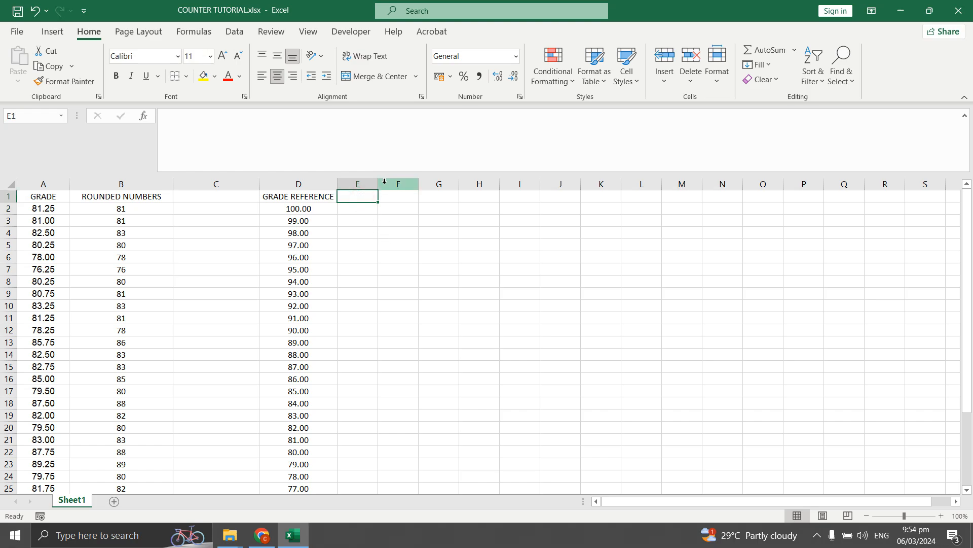
{"action": "left_click_drag", "start_coordinate": [377, 184], "coordinate": [420, 186]}
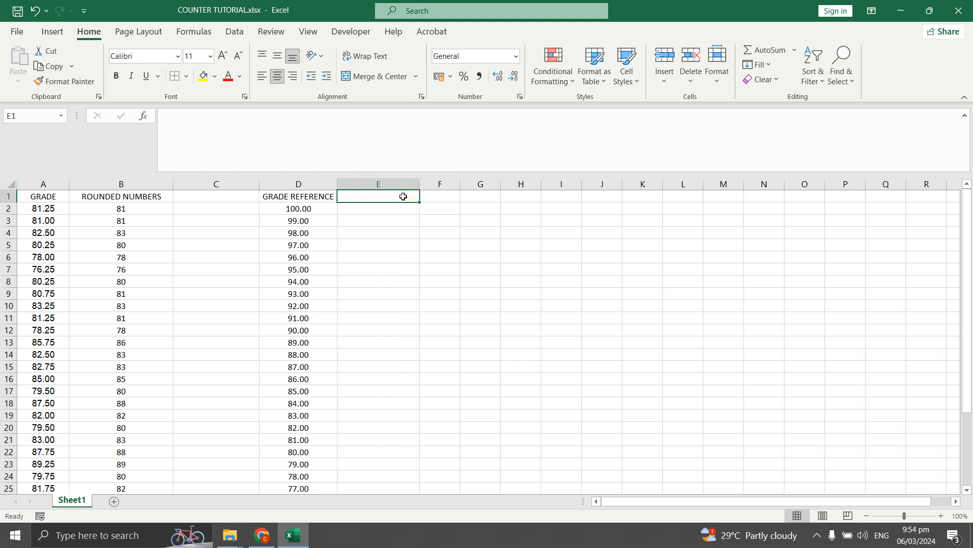
{"action": "type", "text": "COUNTER"}
{"action": "key", "text": "Return"}
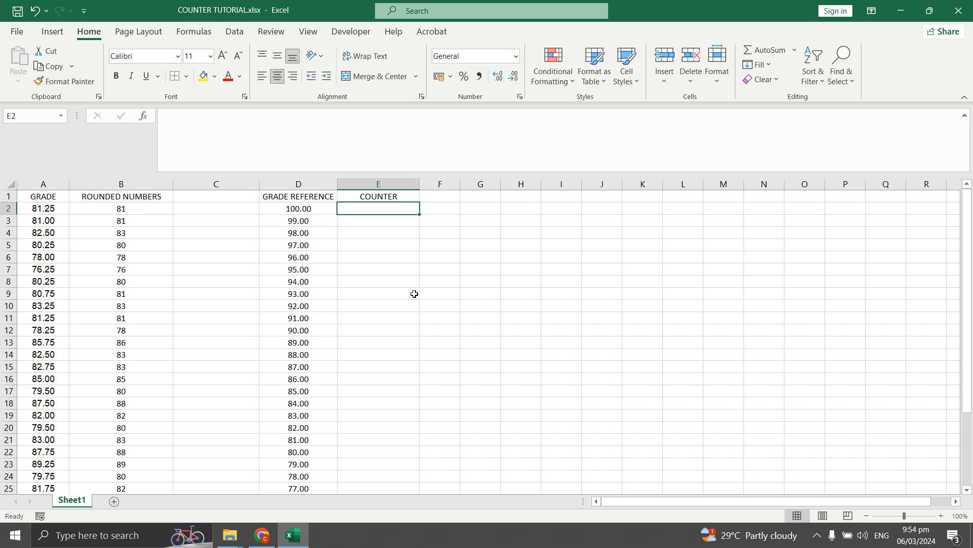
Enter =COUNTIF(B2:B33,D2) in E2 to count how many rounded grades match the first reference grade
{"action": "type", "text": "="}
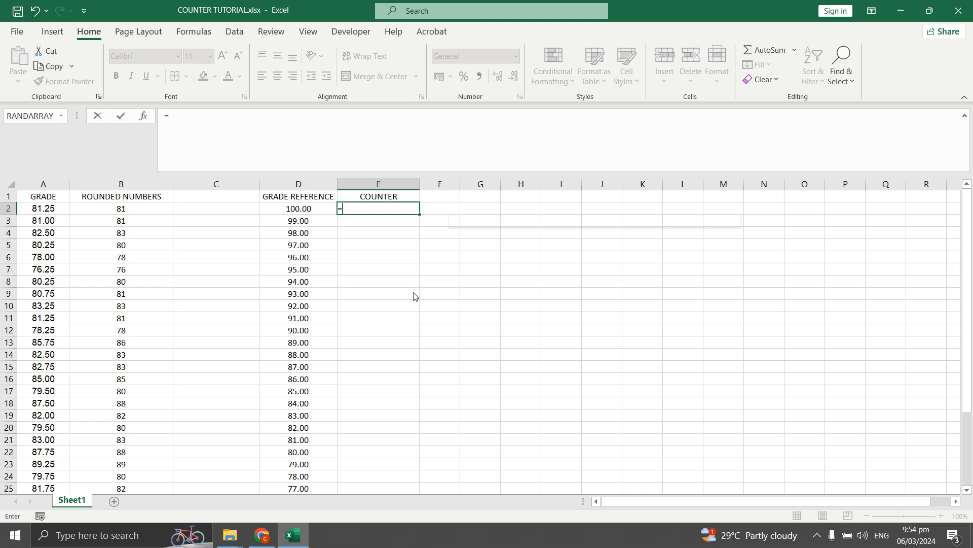
{"action": "type", "text": "COUNTIF"}
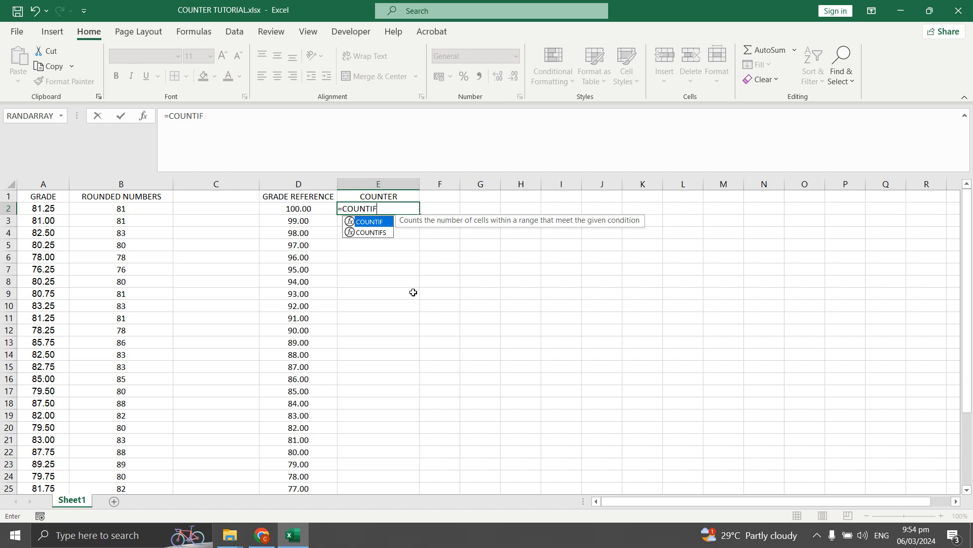
{"action": "type", "text": "("}
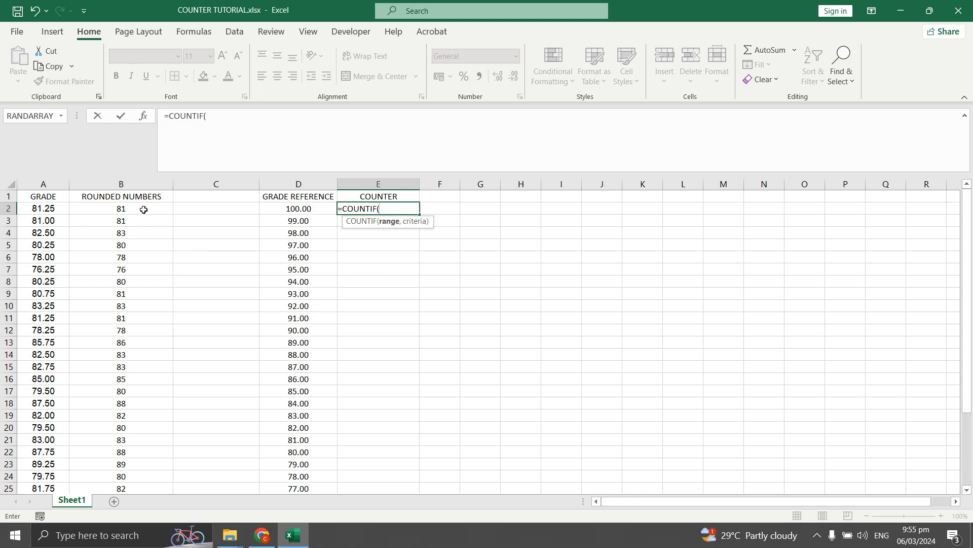
{"action": "left_click_drag", "start_coordinate": [144, 210], "coordinate": [143, 476]}
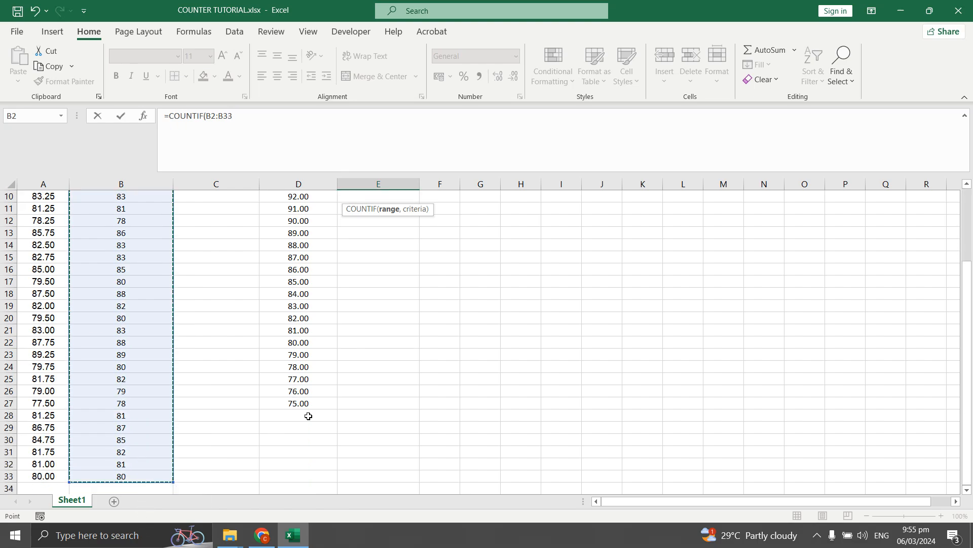
{"action": "scroll", "coordinate": [309, 416], "scroll_direction": "up", "scroll_amount": 3}
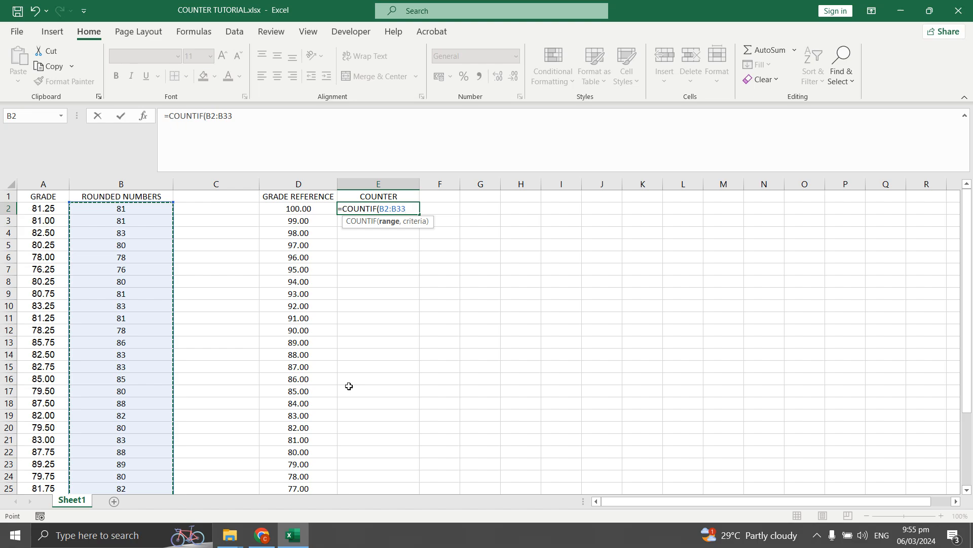
{"action": "type", "text": ","}
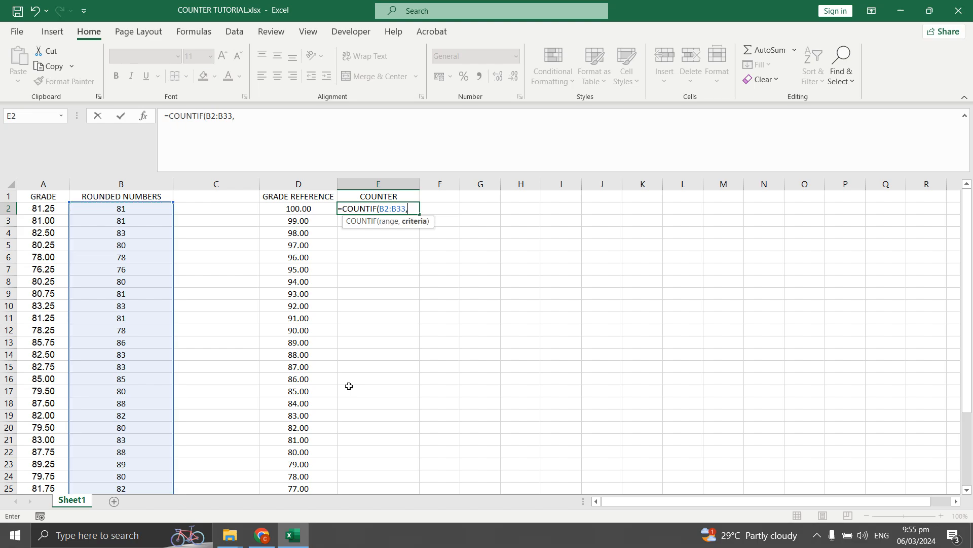
{"action": "left_click", "coordinate": [313, 209]}
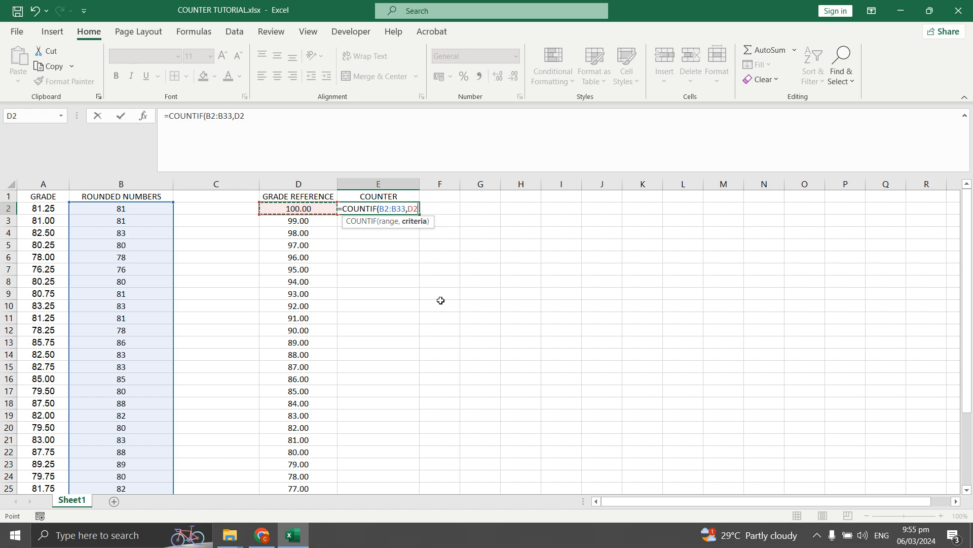
{"action": "key", "text": "Return"}
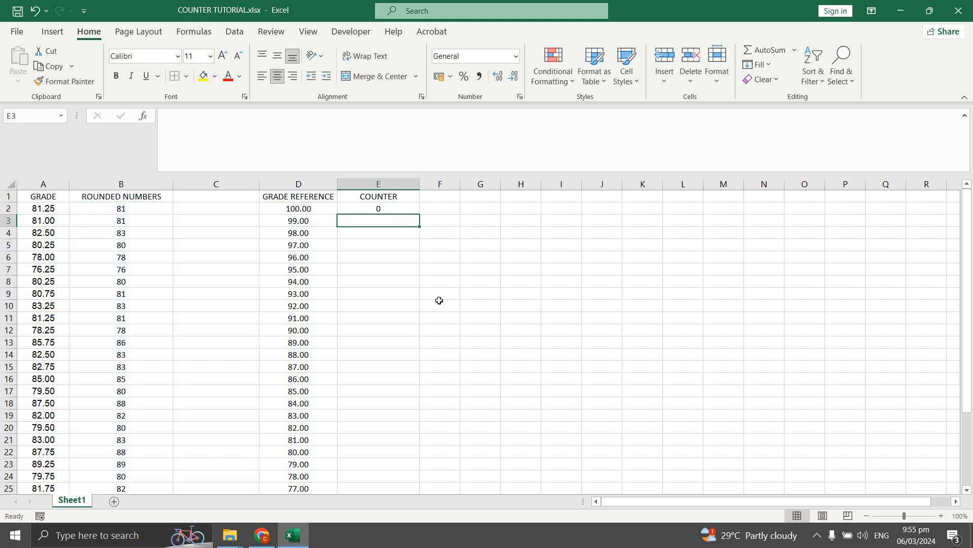
Copy the COUNTIF formula from E2 down through E27, alongside every reference grade
{"action": "left_click", "coordinate": [389, 210]}
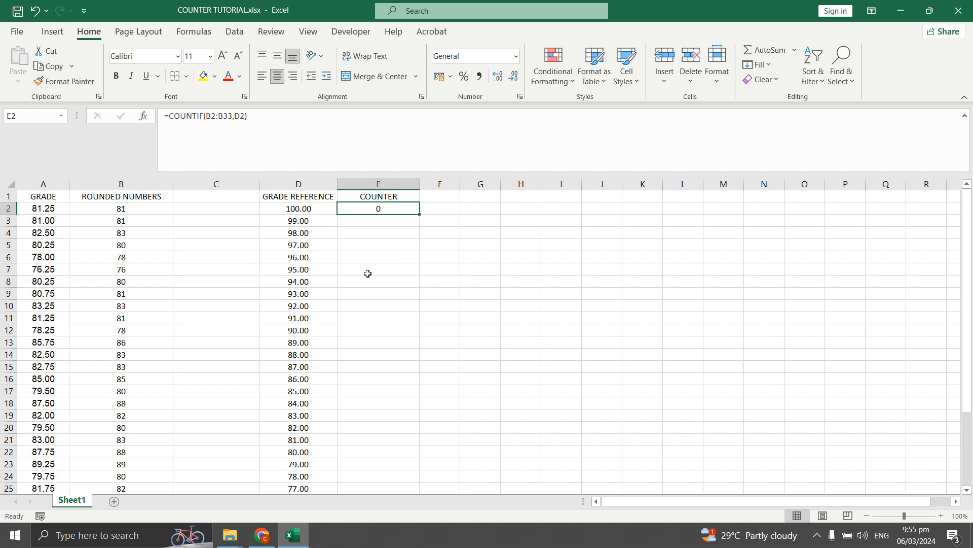
{"action": "double_click", "coordinate": [420, 216]}
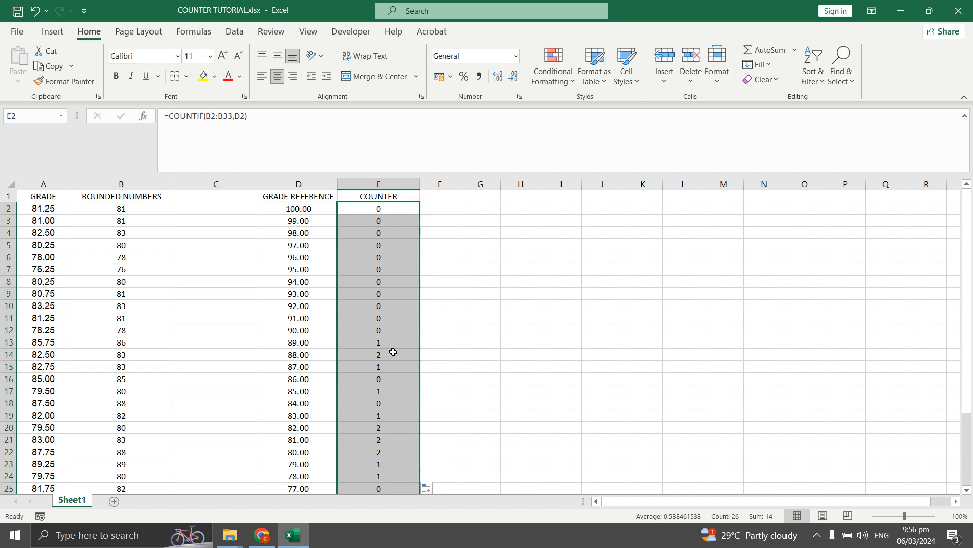
{"action": "scroll", "coordinate": [393, 355], "scroll_direction": "down", "scroll_amount": 2}
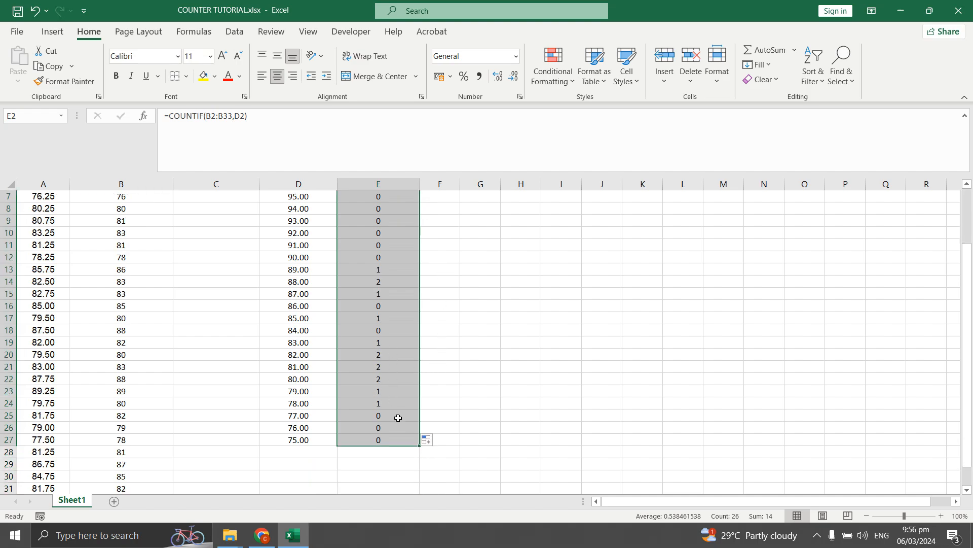
{"action": "scroll", "coordinate": [404, 424], "scroll_direction": "down", "scroll_amount": 1}
{"action": "scroll", "coordinate": [402, 426], "scroll_direction": "down", "scroll_amount": 1}
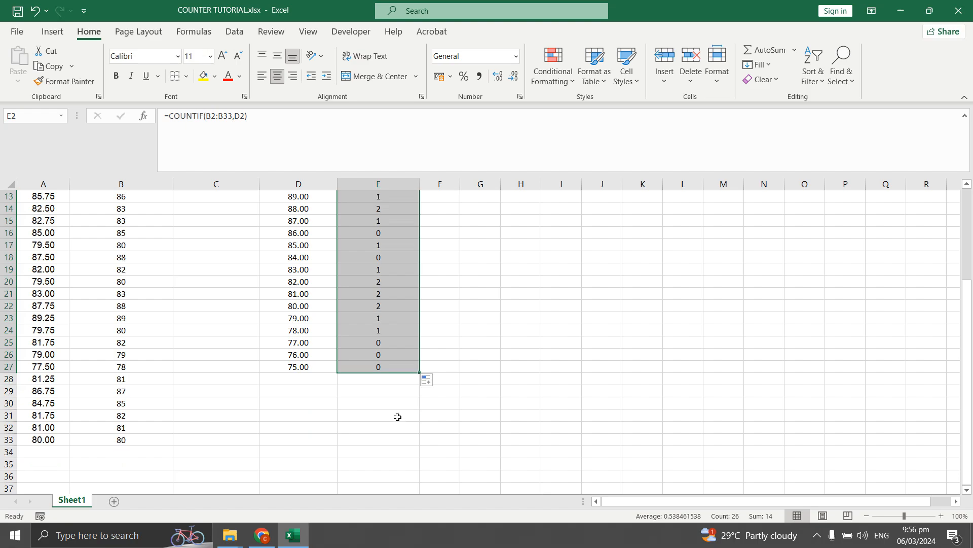
{"action": "scroll", "coordinate": [398, 421], "scroll_direction": "up", "scroll_amount": 4}
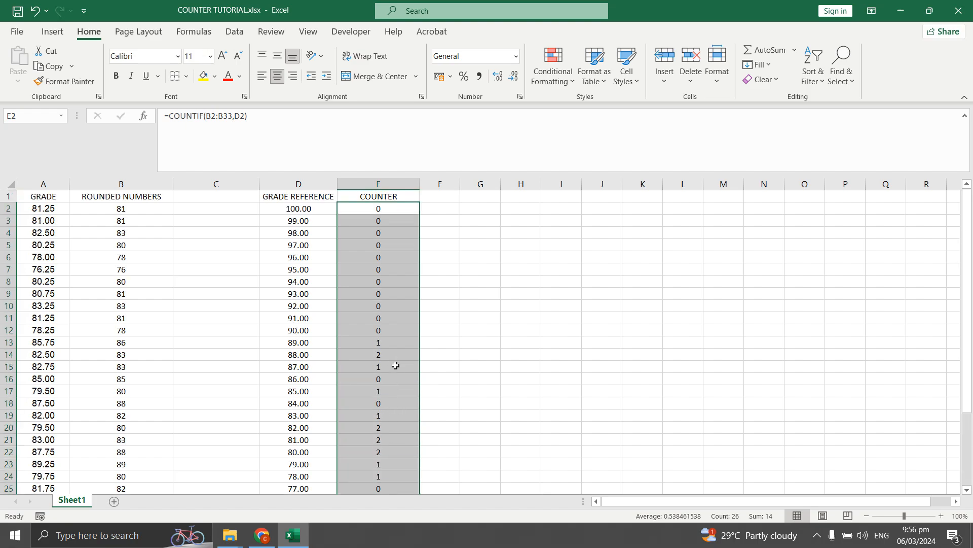
Check the count for reference grade 89 in row 13 against the matching entries in the ROUNDED NUMBERS column
{"action": "left_click", "coordinate": [389, 343]}
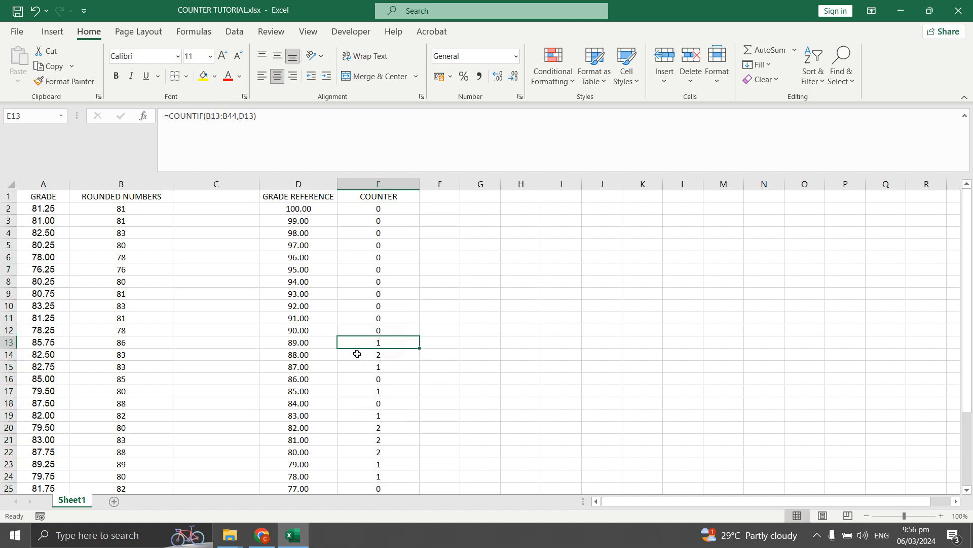
{"action": "left_click", "coordinate": [310, 344]}
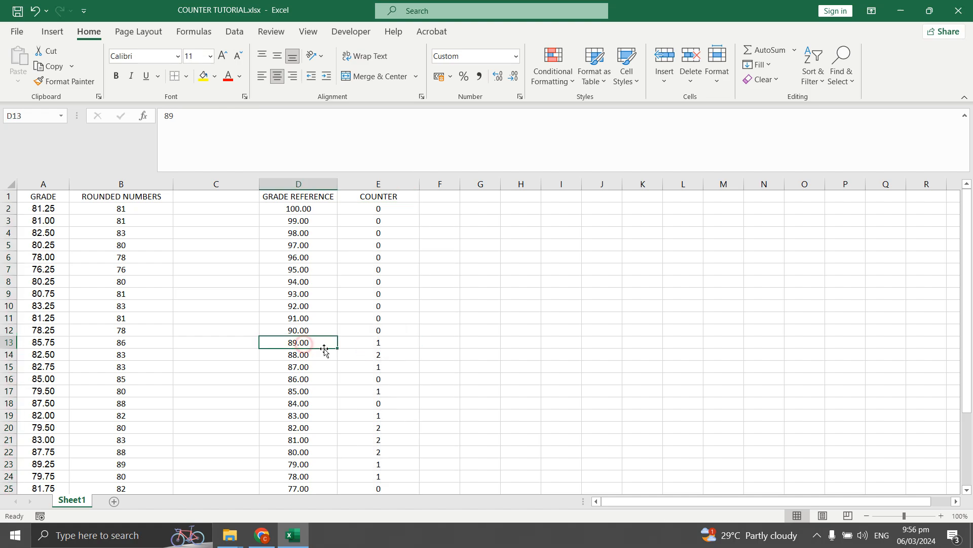
{"action": "left_click", "coordinate": [377, 343]}
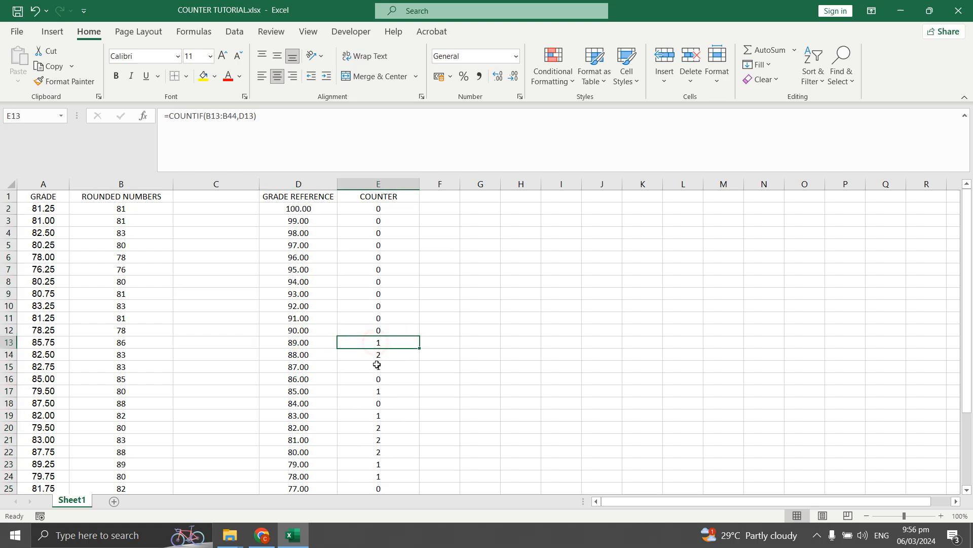
{"action": "left_click", "coordinate": [323, 343]}
{"action": "left_click", "coordinate": [362, 342]}
{"action": "left_click", "coordinate": [136, 463]}
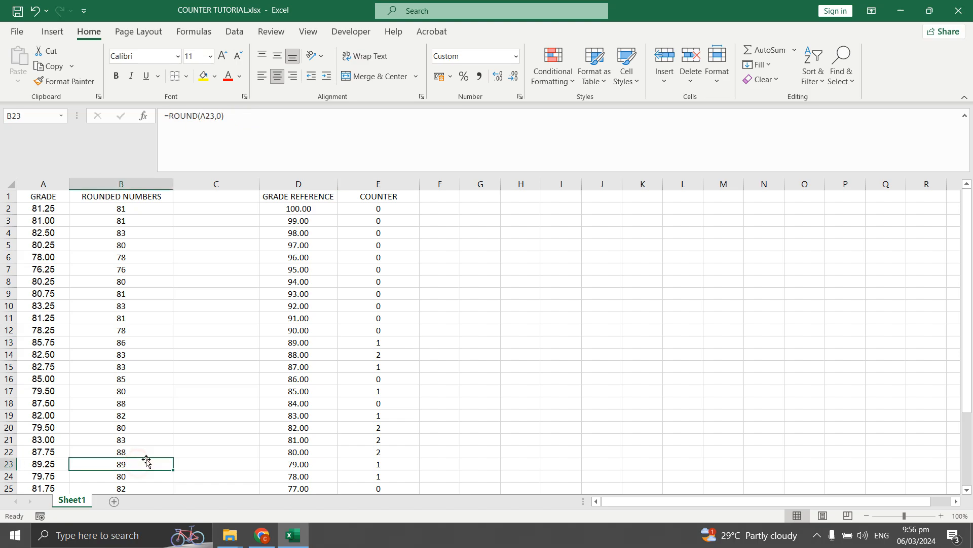
{"action": "scroll", "coordinate": [147, 460], "scroll_direction": "down", "scroll_amount": 1}
{"action": "scroll", "coordinate": [148, 461], "scroll_direction": "down", "scroll_amount": 2}
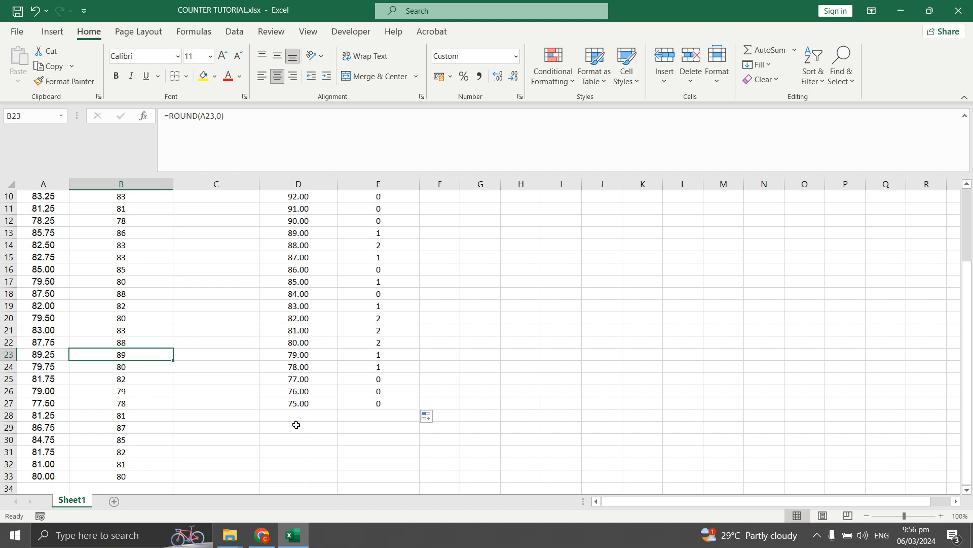
{"action": "scroll", "coordinate": [384, 356], "scroll_direction": "up", "scroll_amount": 3}
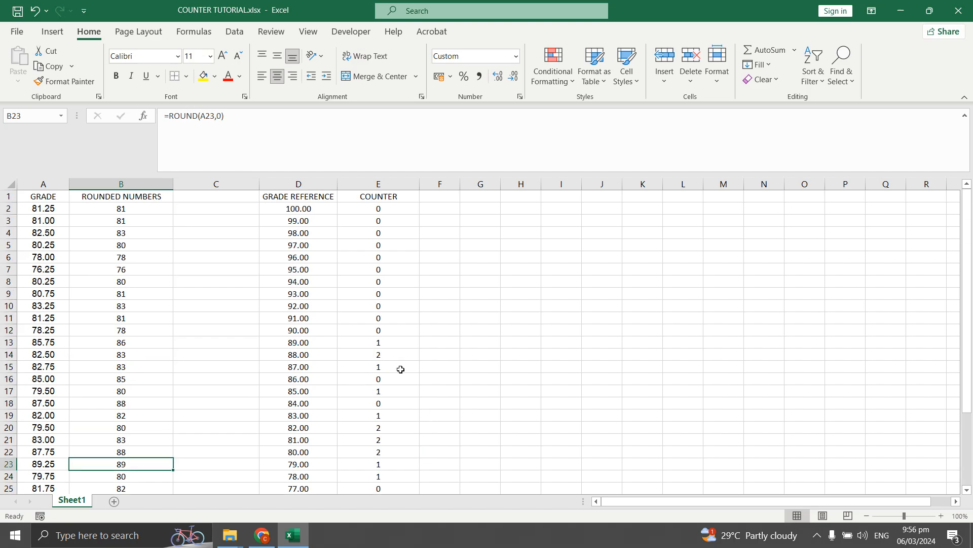
Check the count for reference grade 88 by selecting the matching rounded grades B18 and B22 together
{"action": "left_click", "coordinate": [307, 356]}
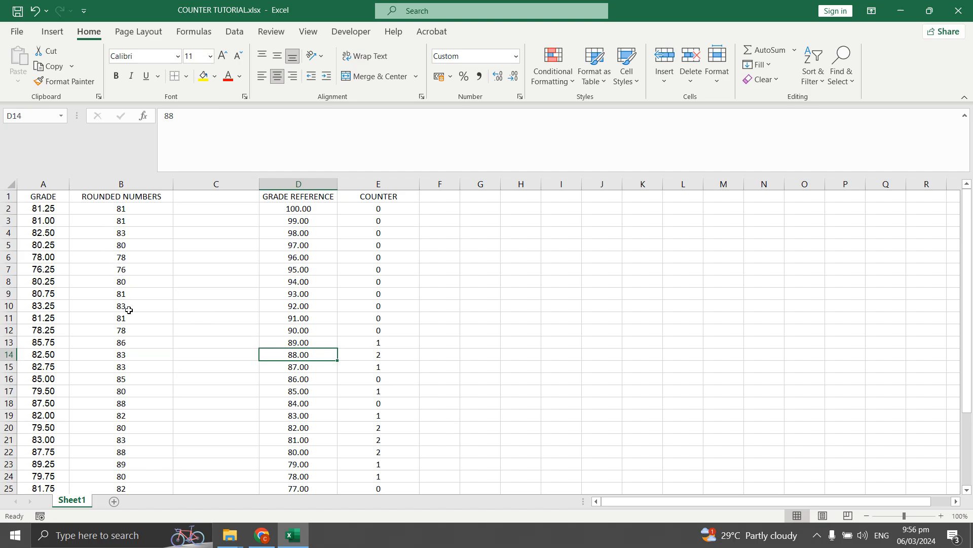
{"action": "left_click", "coordinate": [133, 403]}
{"action": "scroll", "coordinate": [140, 410], "scroll_direction": "down", "scroll_amount": 1}
{"action": "scroll", "coordinate": [141, 410], "scroll_direction": "down", "scroll_amount": 1}
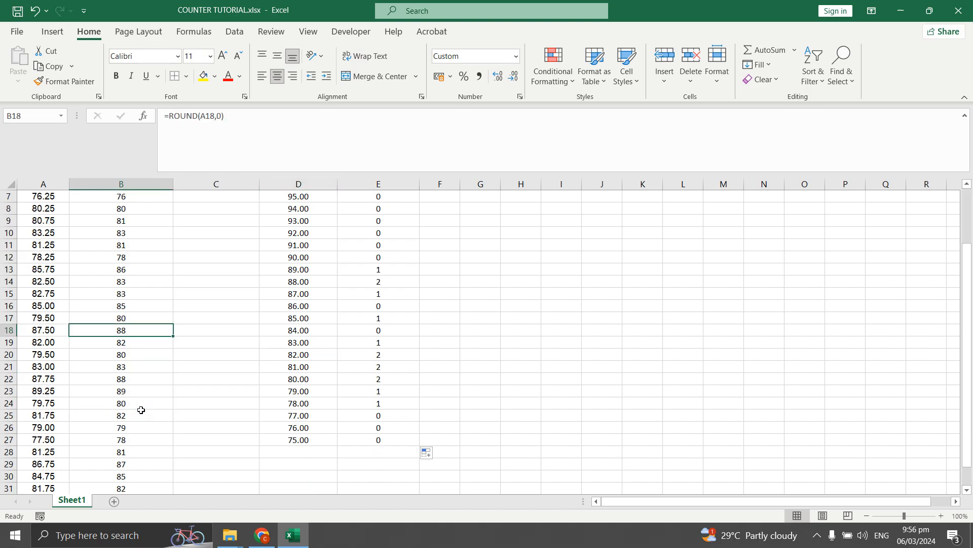
{"action": "left_click", "coordinate": [146, 377], "text": "ctrl"}
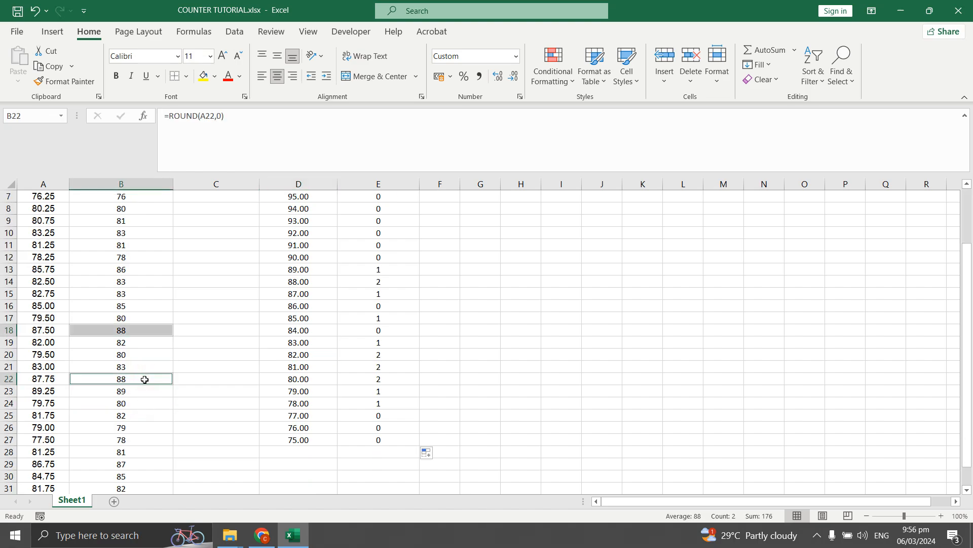
{"action": "scroll", "coordinate": [146, 384], "scroll_direction": "down", "scroll_amount": 2}
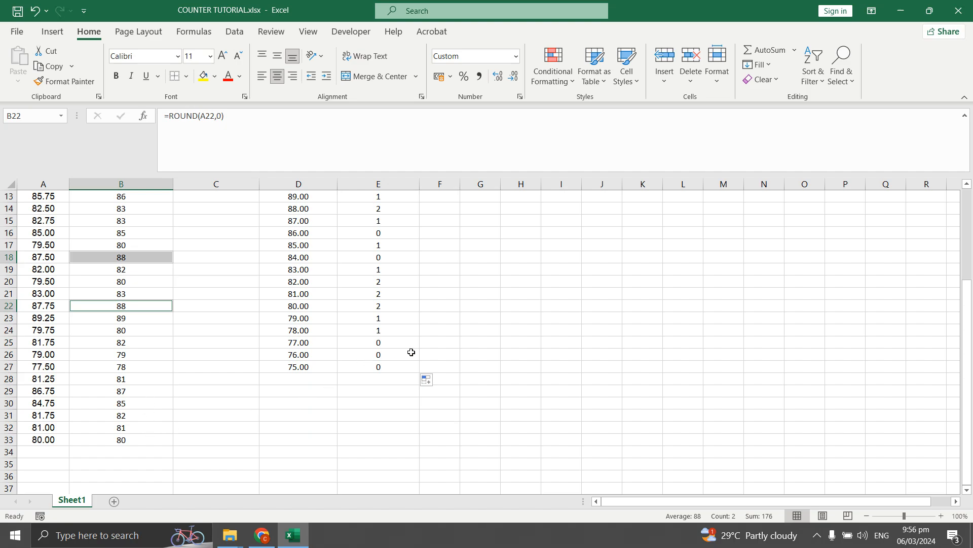
{"action": "scroll", "coordinate": [400, 333], "scroll_direction": "up", "scroll_amount": 4}
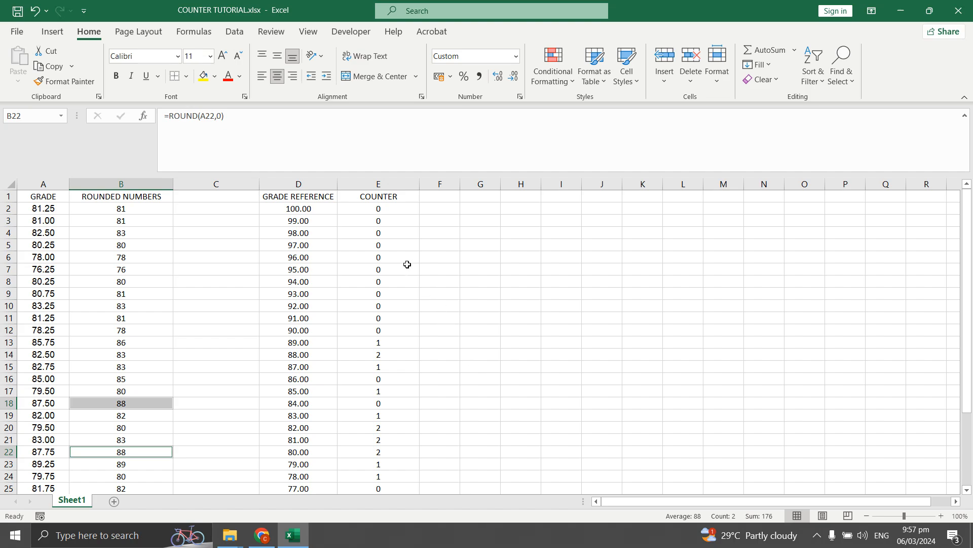
{"action": "left_click", "coordinate": [383, 318]}
{"action": "scroll", "coordinate": [468, 383], "scroll_direction": "down", "scroll_amount": 3}
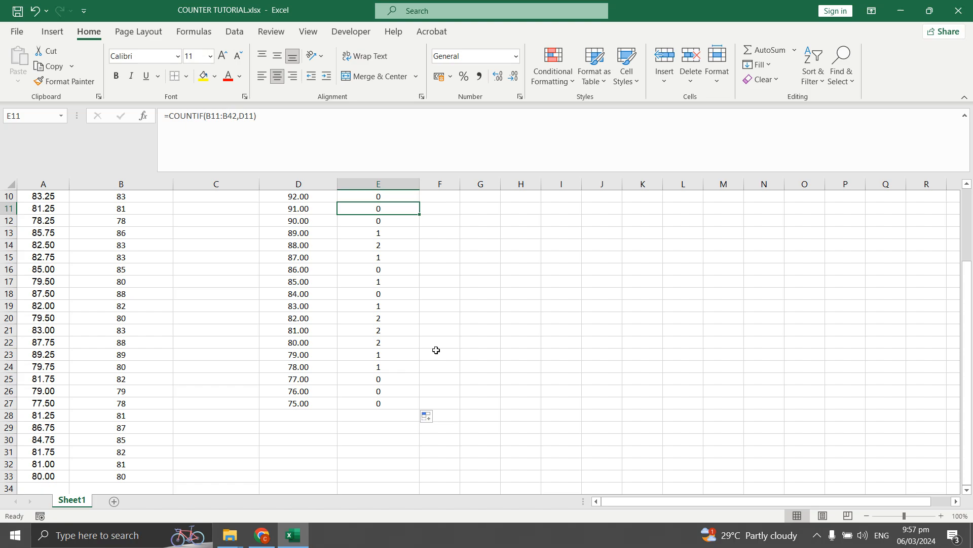
{"action": "scroll", "coordinate": [436, 350], "scroll_direction": "up", "scroll_amount": 3}
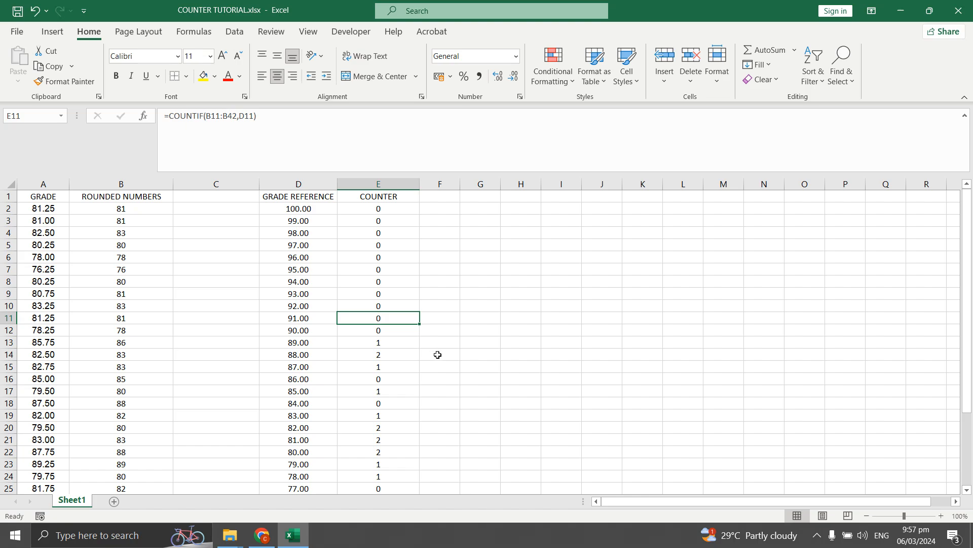
{"action": "scroll", "coordinate": [444, 364], "scroll_direction": "down", "scroll_amount": 1}
{"action": "scroll", "coordinate": [445, 367], "scroll_direction": "down", "scroll_amount": 1}
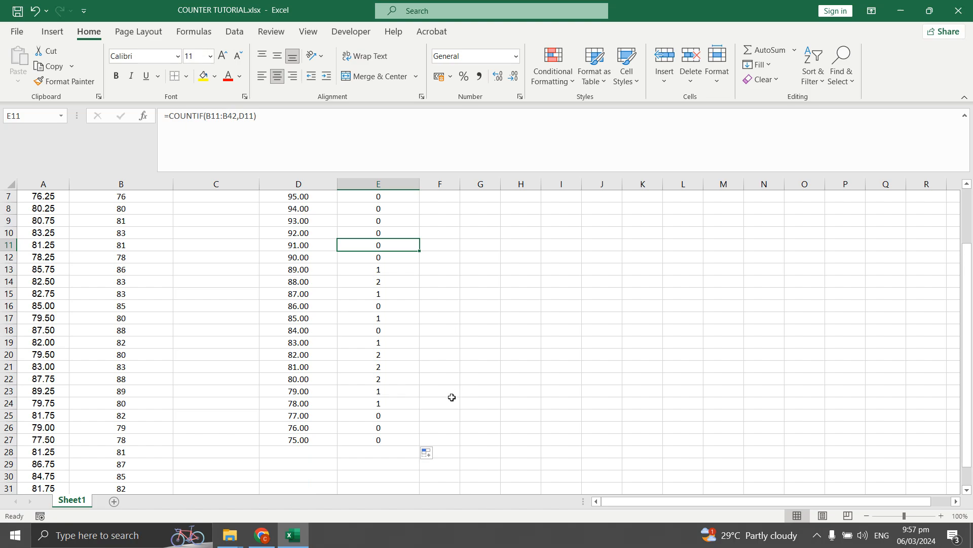
{"action": "scroll", "coordinate": [452, 400], "scroll_direction": "up", "scroll_amount": 2}
{"action": "scroll", "coordinate": [452, 402], "scroll_direction": "down", "scroll_amount": 2}
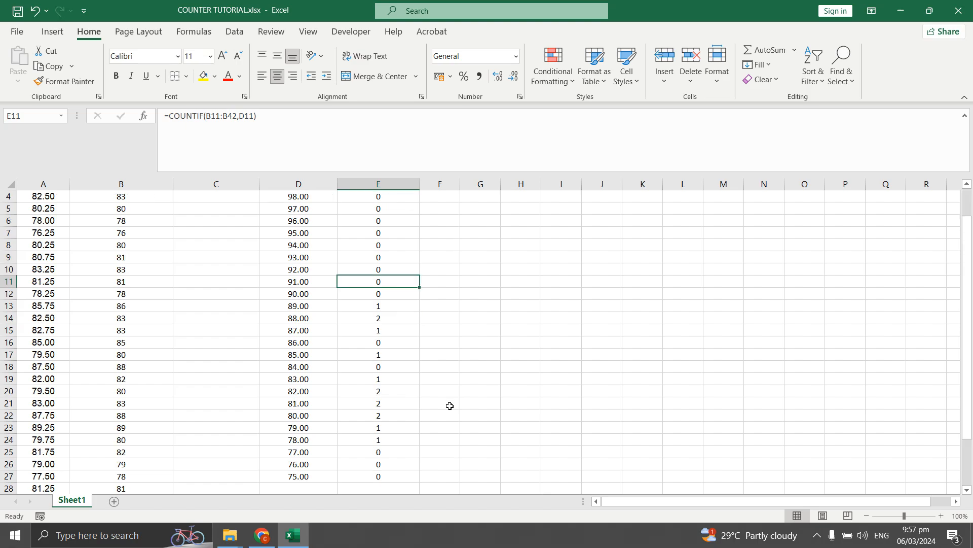
{"action": "scroll", "coordinate": [453, 405], "scroll_direction": "up", "scroll_amount": 2}
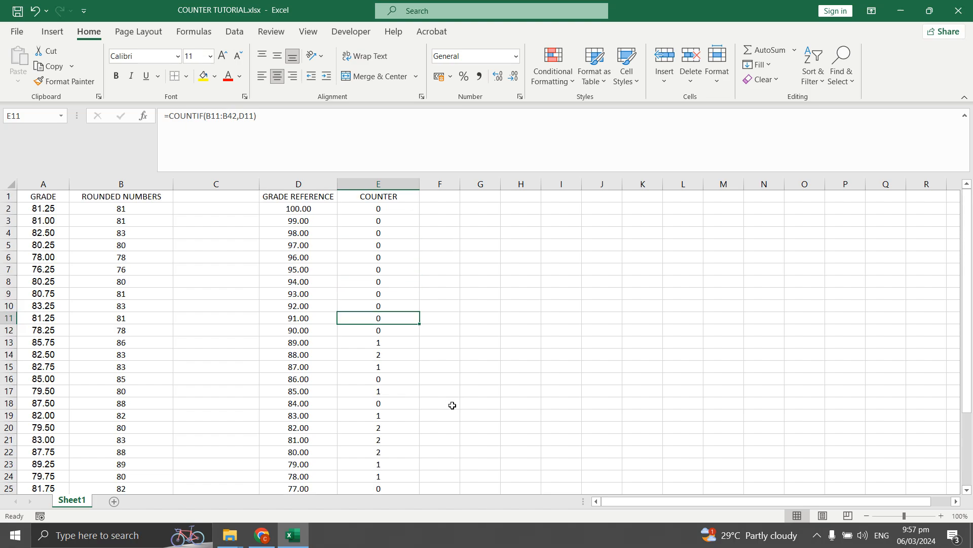